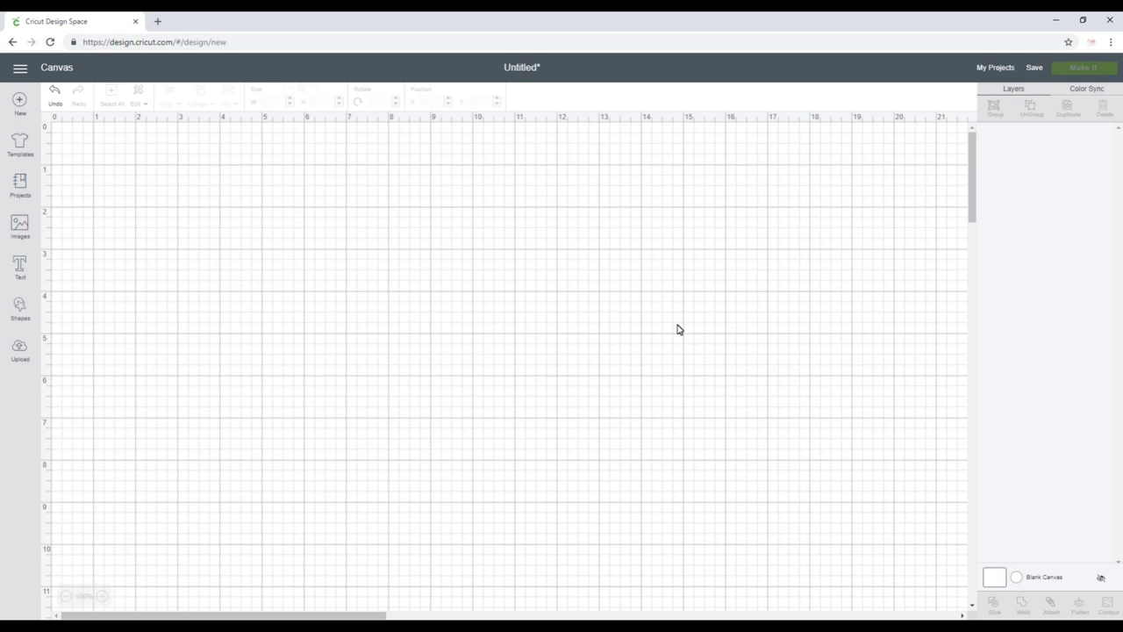
Step: Open the image library showing the 21 search results for 'cutie'
{"action": "left_click", "coordinate": [22, 226]}
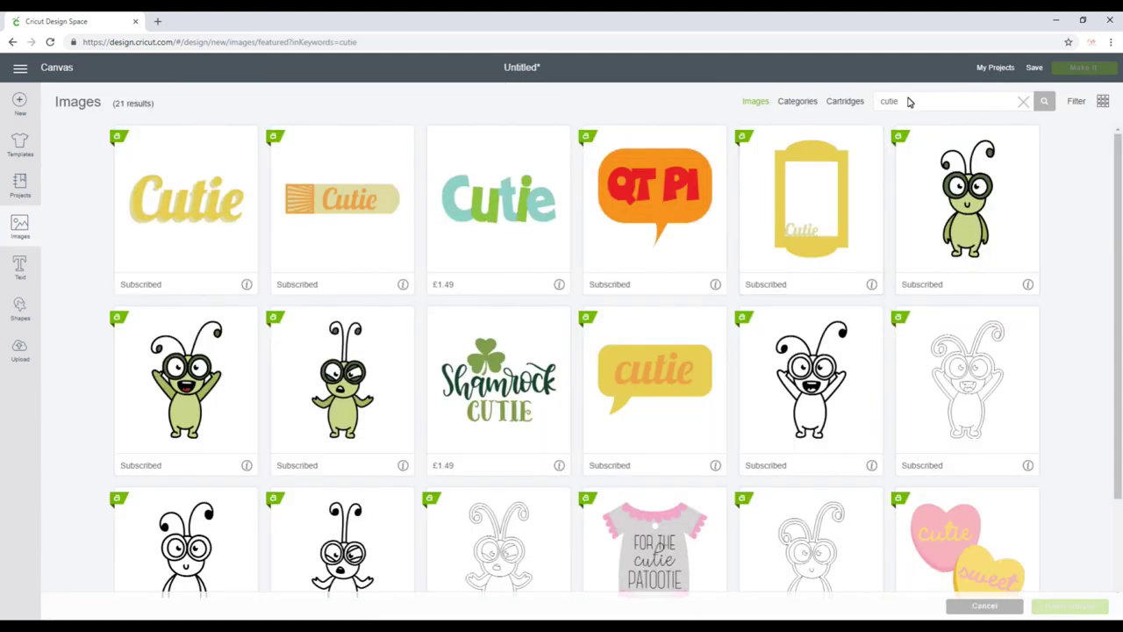
Step: Insert the Ecstatic Cricut Cutie image onto the canvas at 2.5" by 4"
{"action": "scroll", "coordinate": [921, 362], "scroll_direction": "down", "scroll_amount": 2}
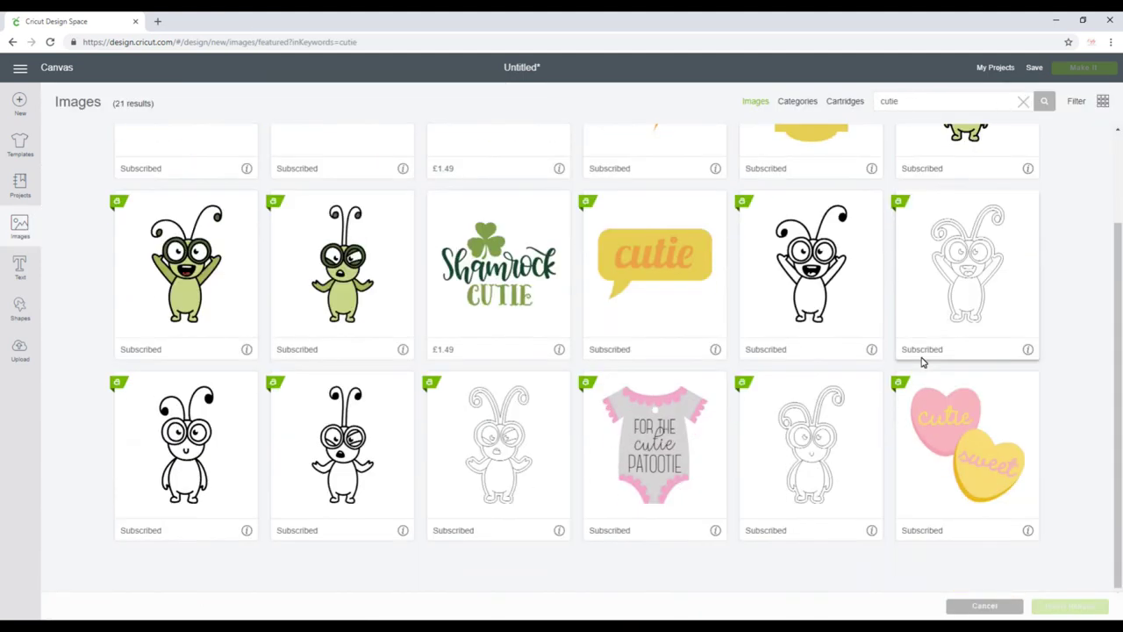
{"action": "scroll", "coordinate": [938, 243], "scroll_direction": "up", "scroll_amount": 2}
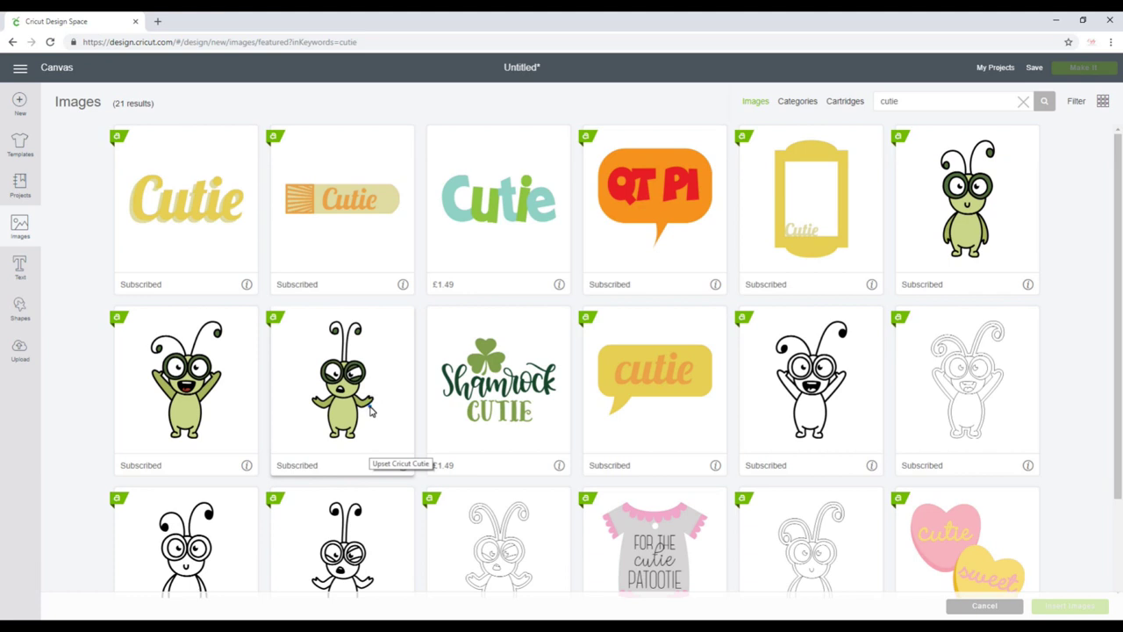
{"action": "left_click", "coordinate": [371, 405]}
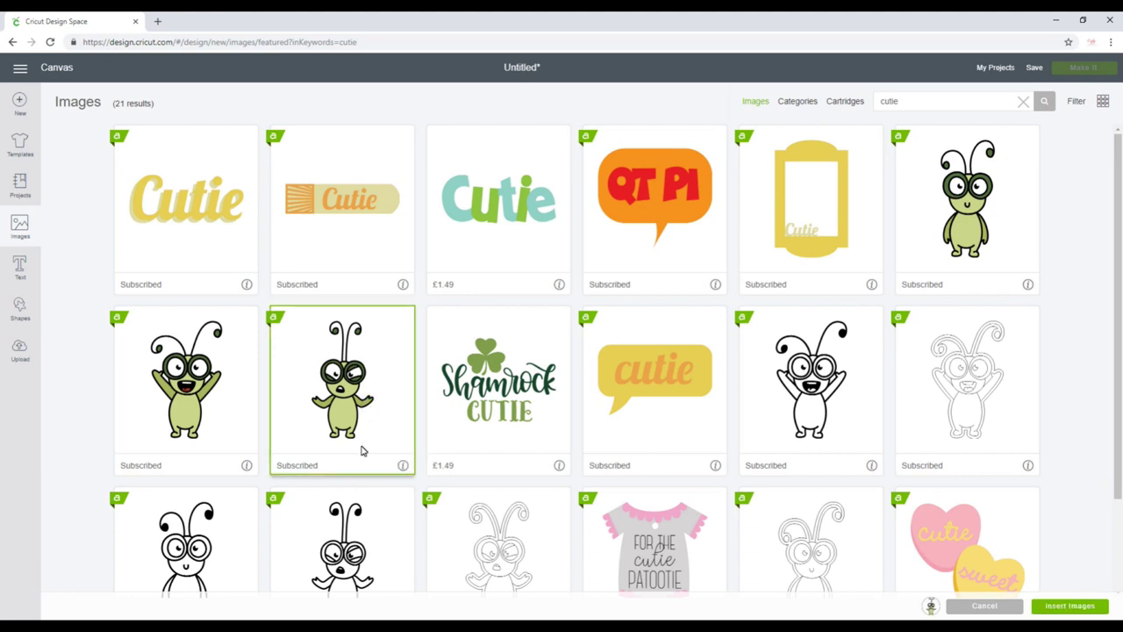
{"action": "left_click", "coordinate": [226, 384]}
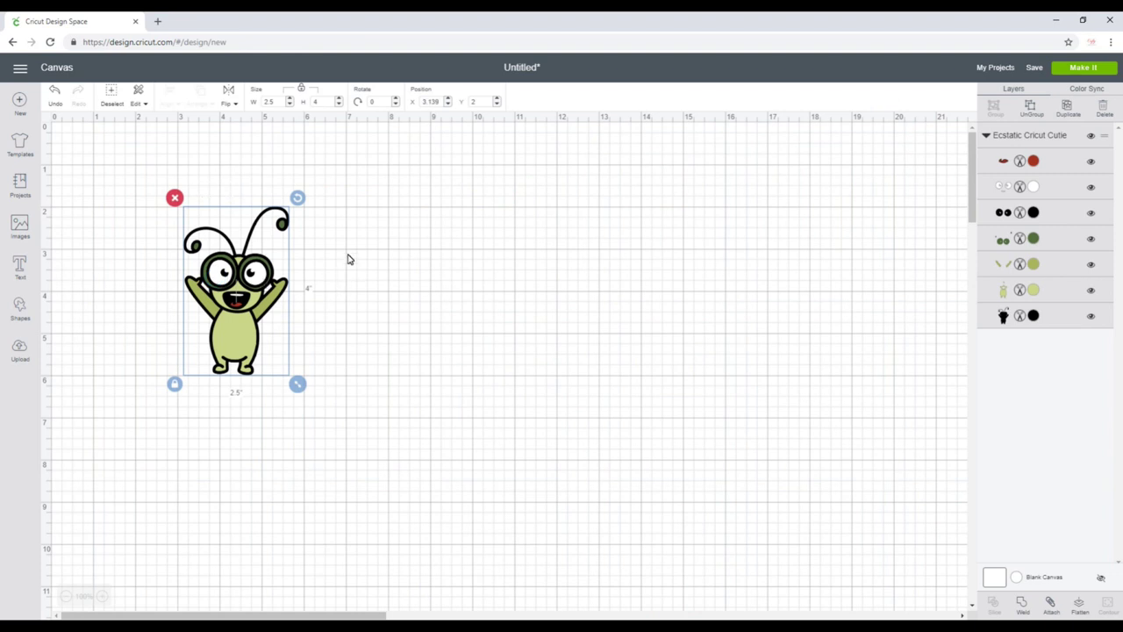
Step: Resize the cutie to 4" wide by 6.4" tall, ungroup it, and show the mouth layer's colours
{"action": "left_click", "coordinate": [273, 102]}
{"action": "type", "text": "4"}
{"action": "key", "text": "Return"}
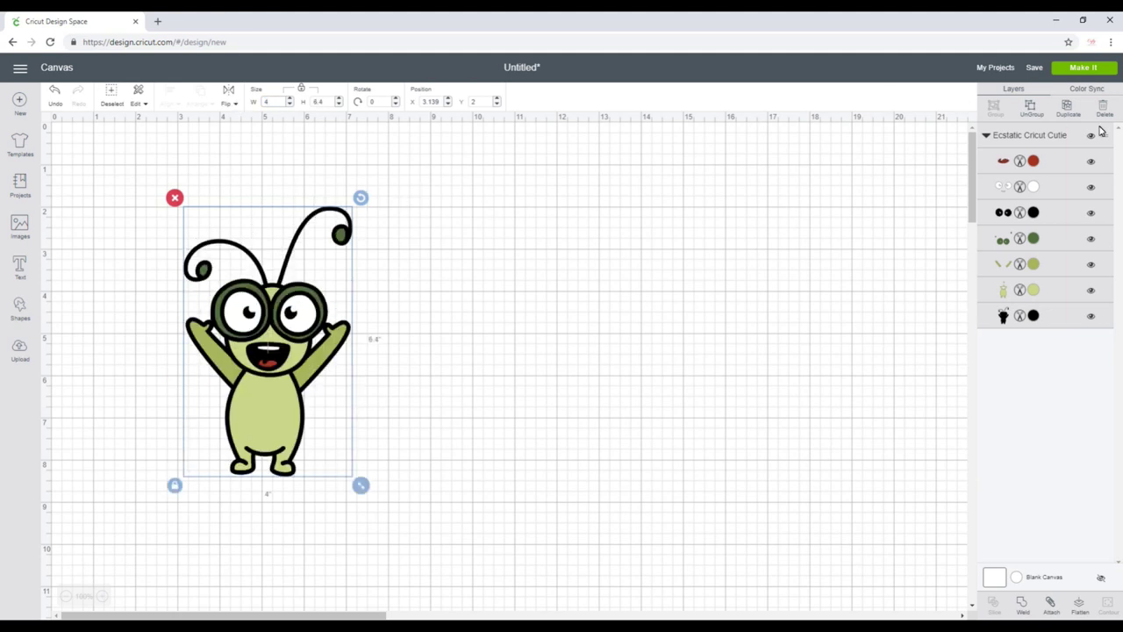
{"action": "left_click", "coordinate": [1033, 109]}
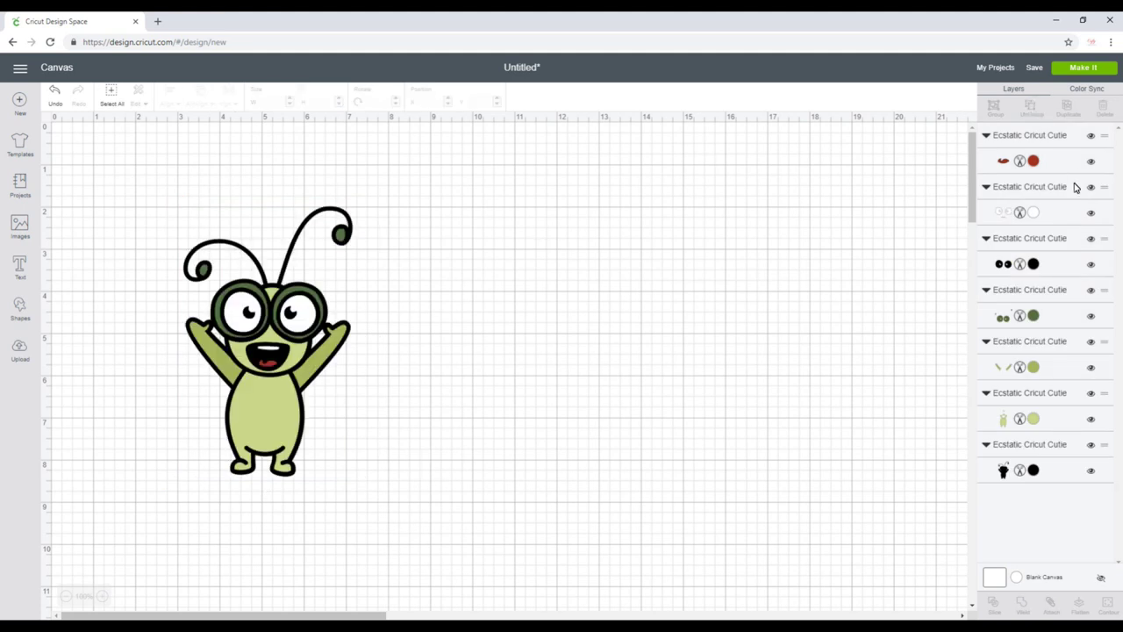
{"action": "left_click", "coordinate": [1034, 162]}
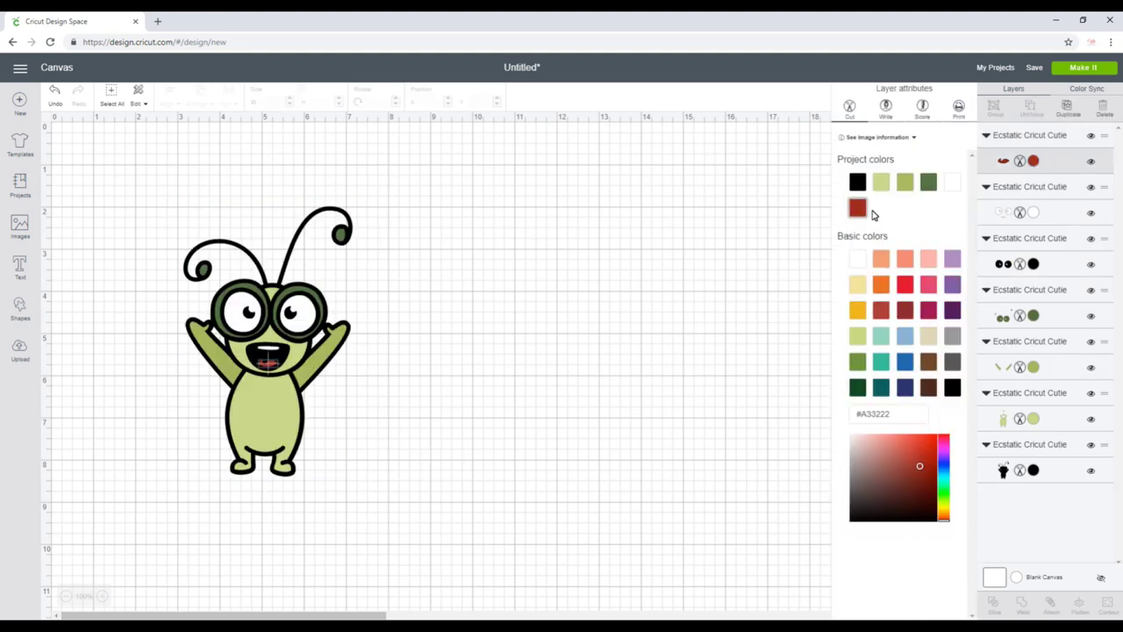
Step: Recolour the mouth bright red and the glasses light green
{"action": "left_click", "coordinate": [903, 286]}
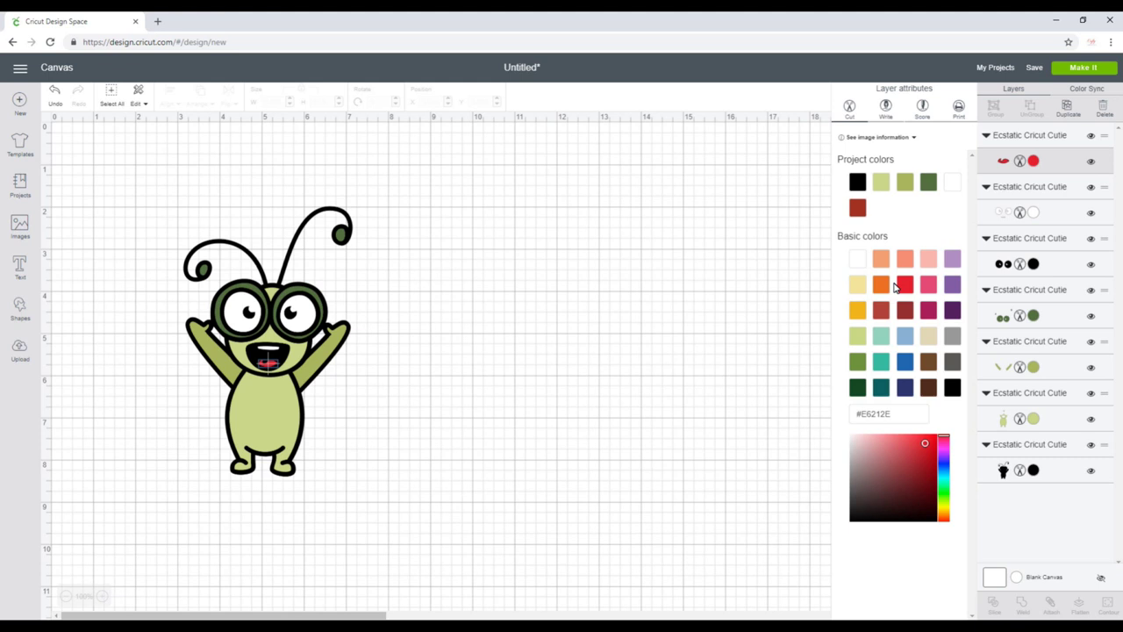
{"action": "left_click", "coordinate": [1035, 212]}
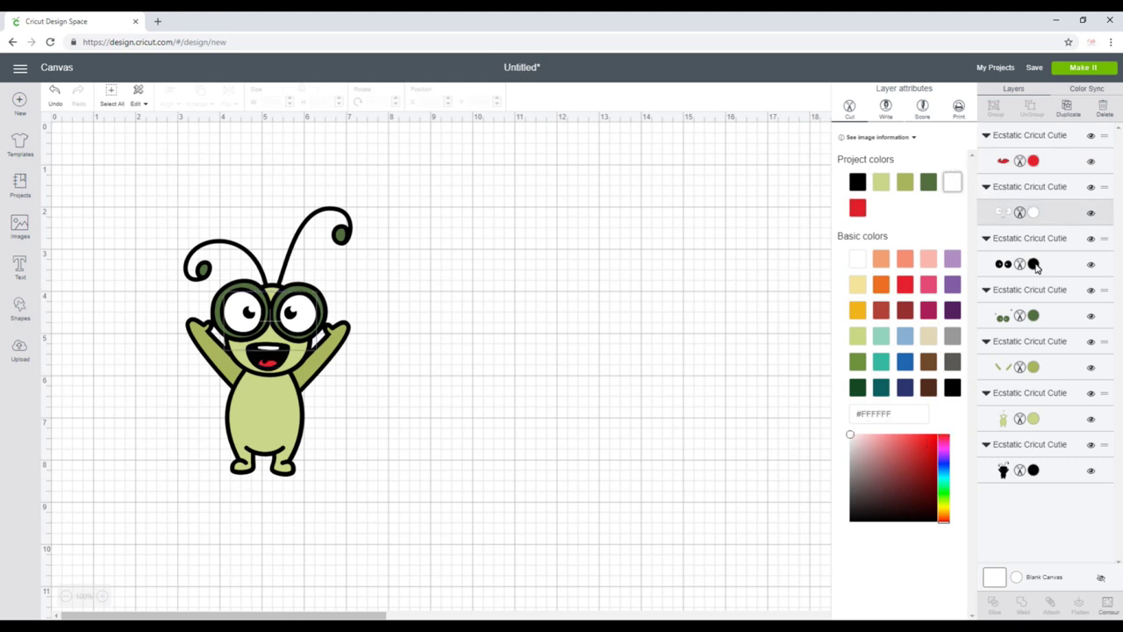
{"action": "left_click", "coordinate": [1034, 315]}
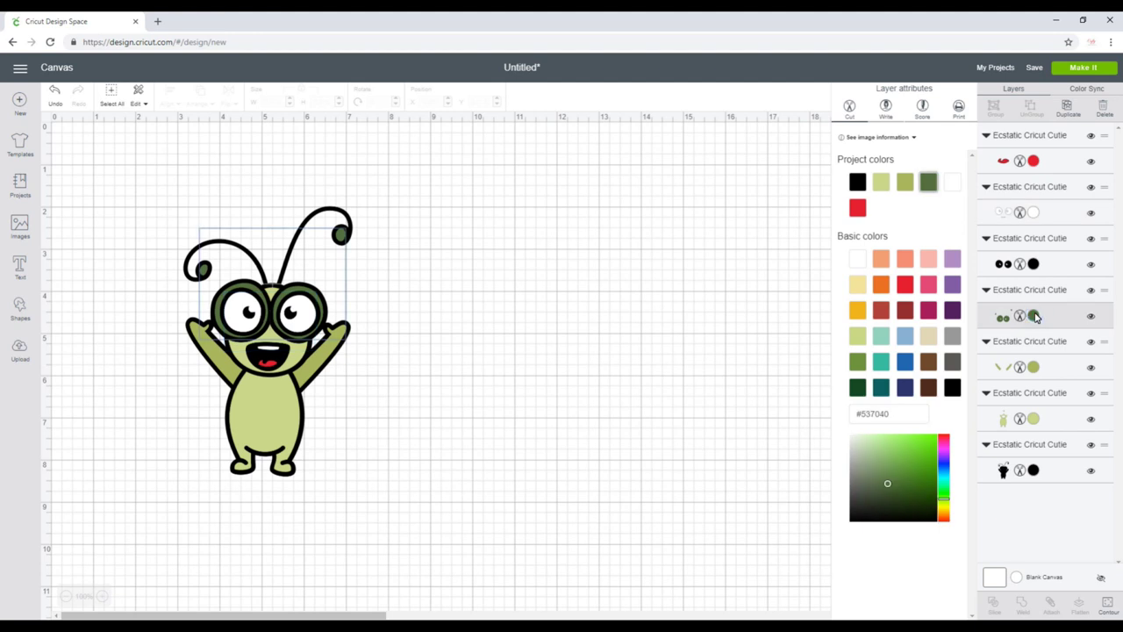
{"action": "left_click", "coordinate": [882, 184]}
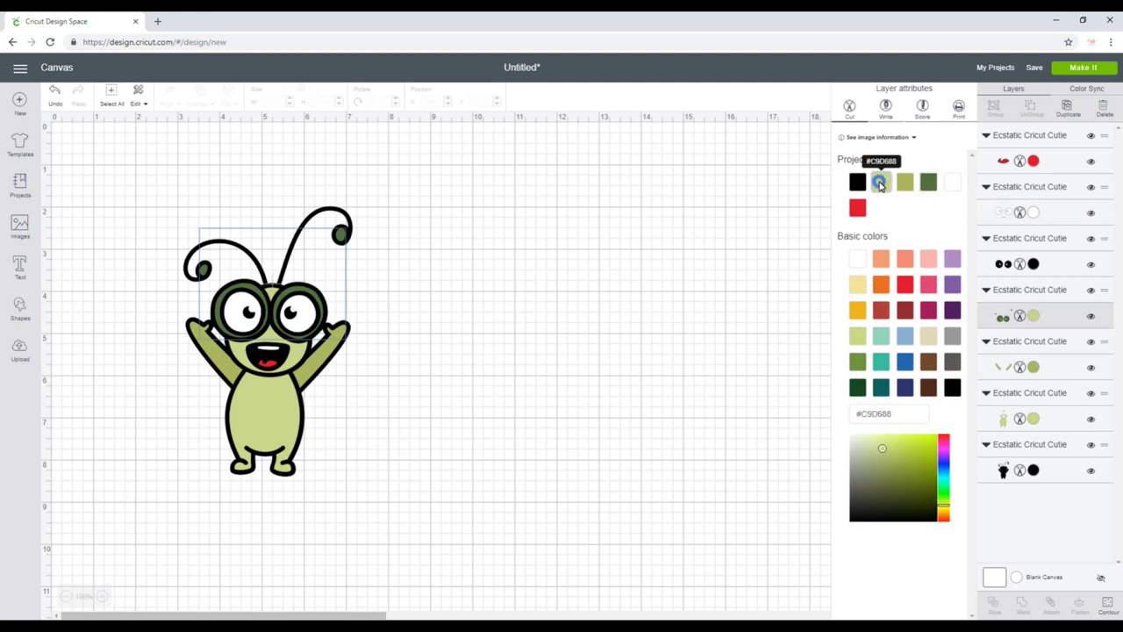
Step: Make the arms and antennae darker green and the body yellow #F2B31B
{"action": "left_click", "coordinate": [1034, 367]}
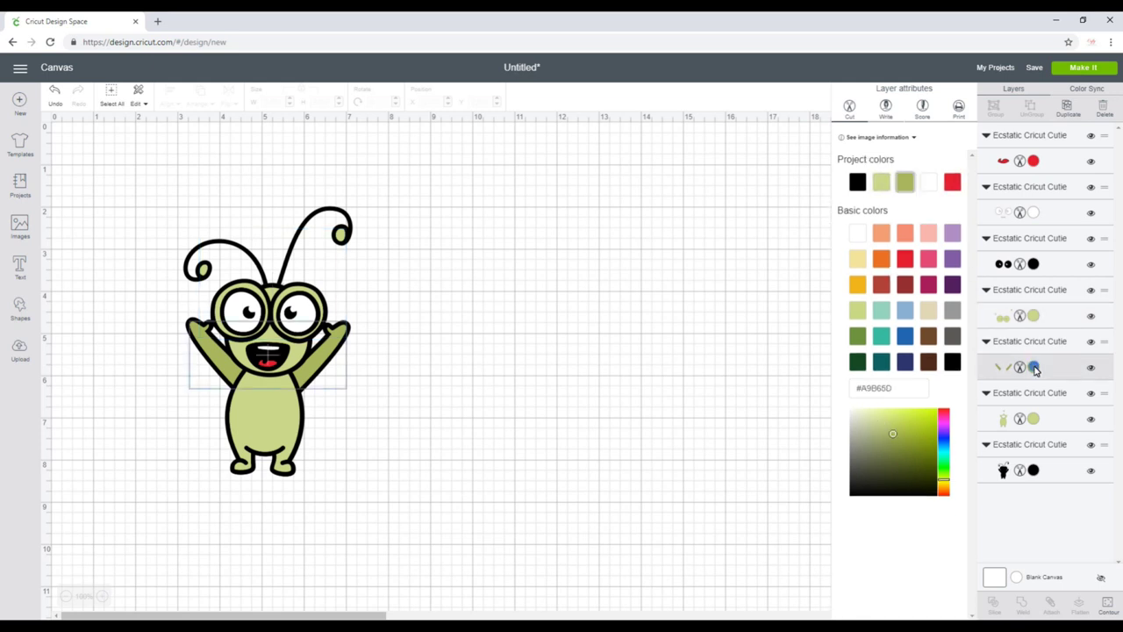
{"action": "left_click", "coordinate": [853, 338]}
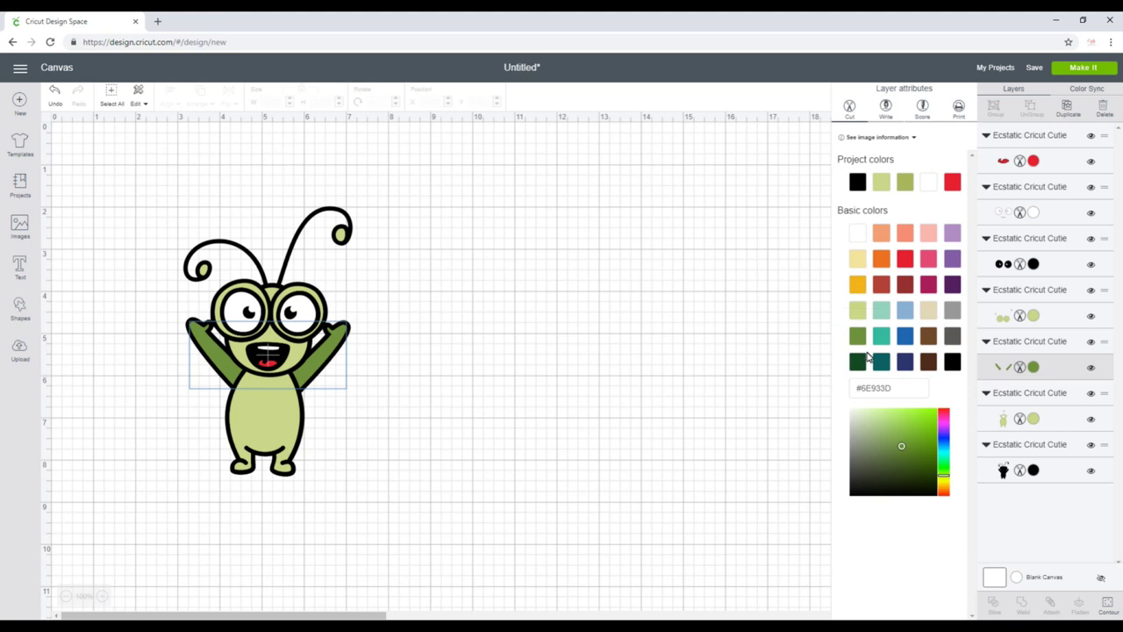
{"action": "left_click", "coordinate": [1034, 419]}
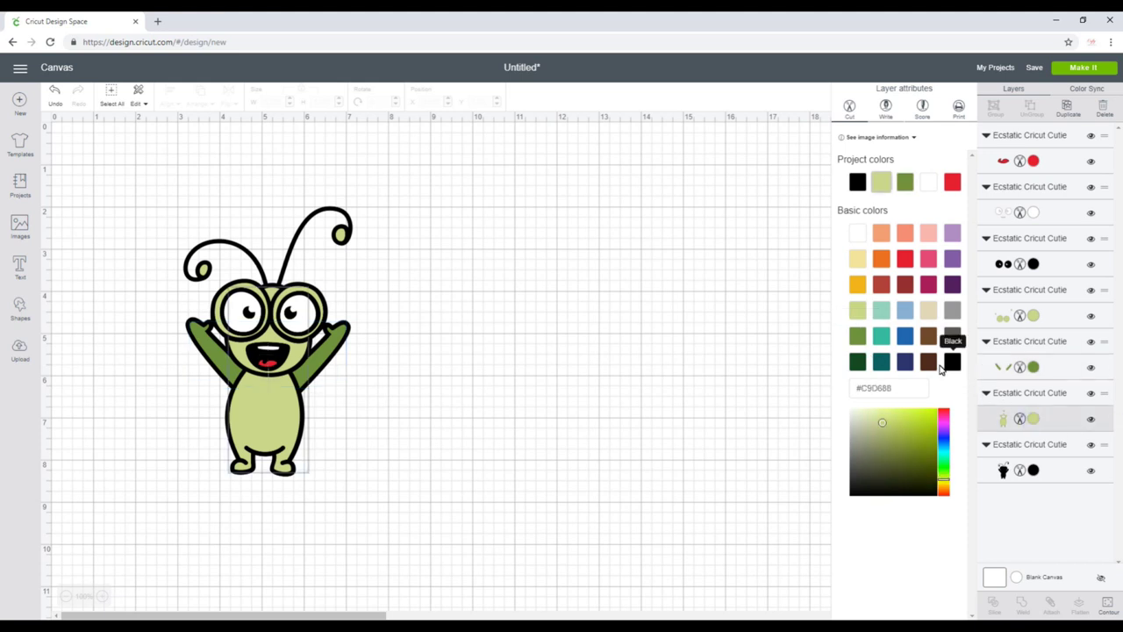
{"action": "left_click", "coordinate": [858, 283]}
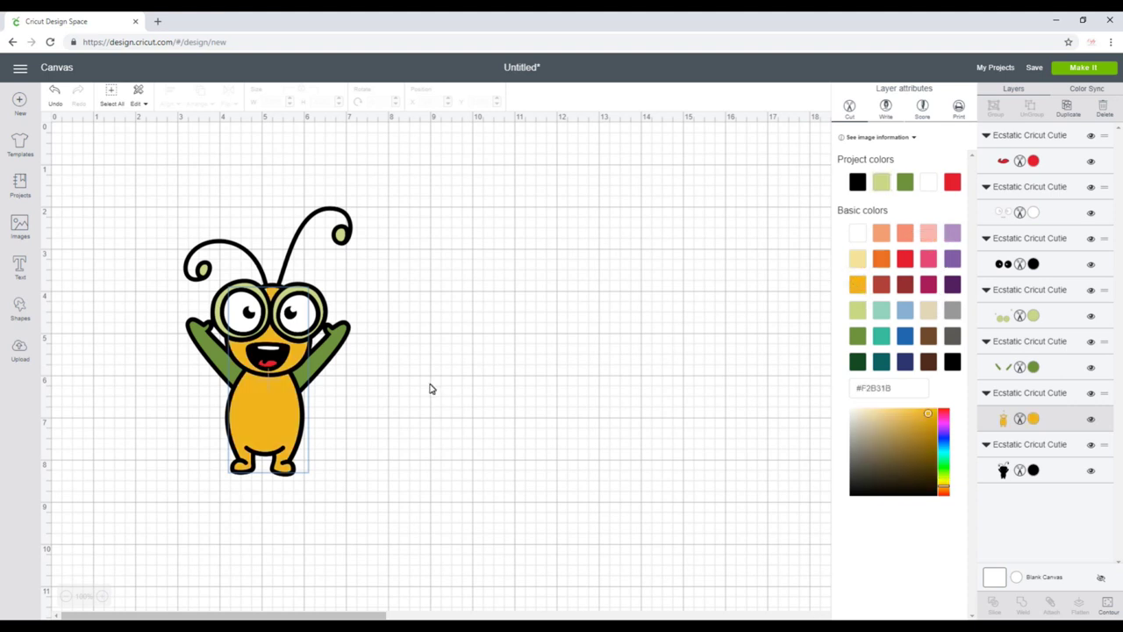
{"action": "left_click", "coordinate": [494, 324]}
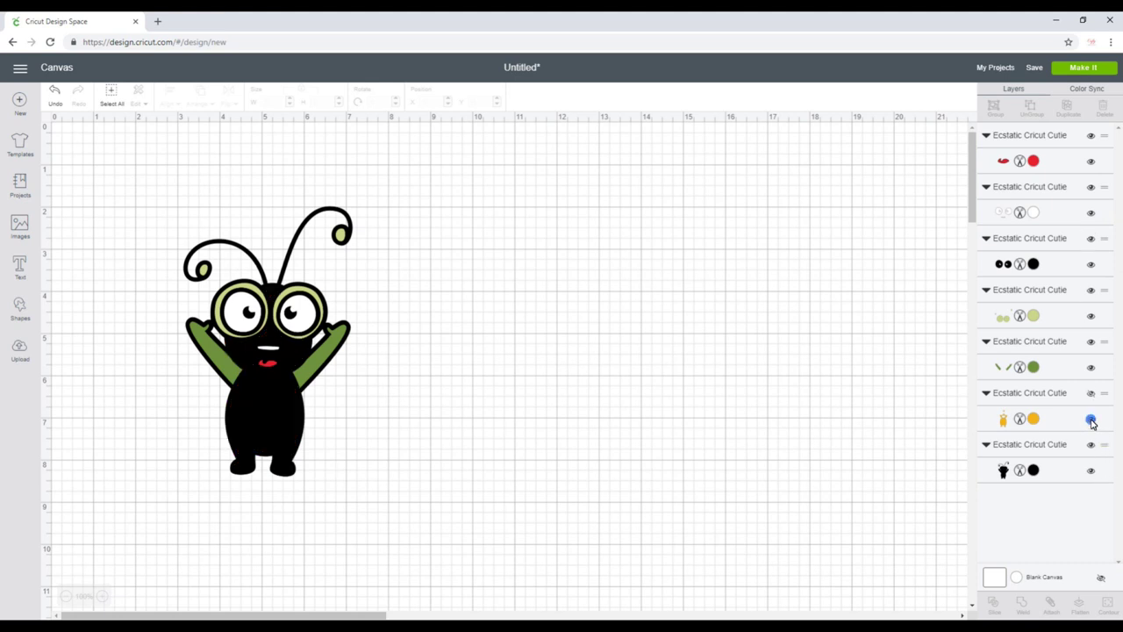
Step: Unhide the yellow body layer, then toggle the glasses and eye layers to check their visibility
{"action": "left_click", "coordinate": [1091, 420]}
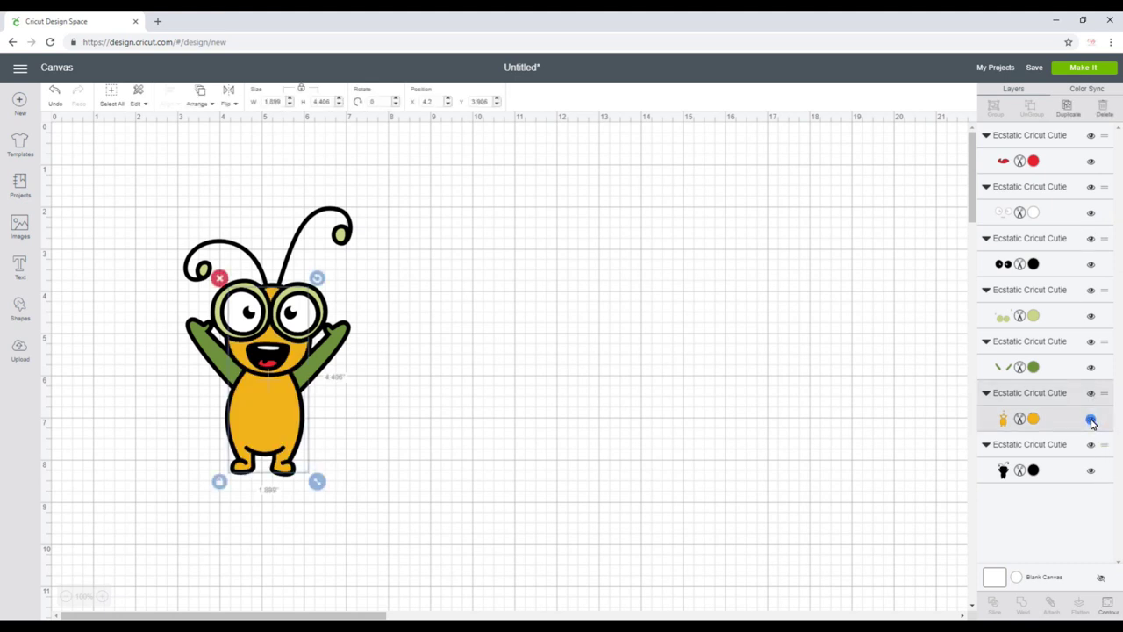
{"action": "left_click", "coordinate": [1091, 318]}
{"action": "left_click", "coordinate": [1091, 318]}
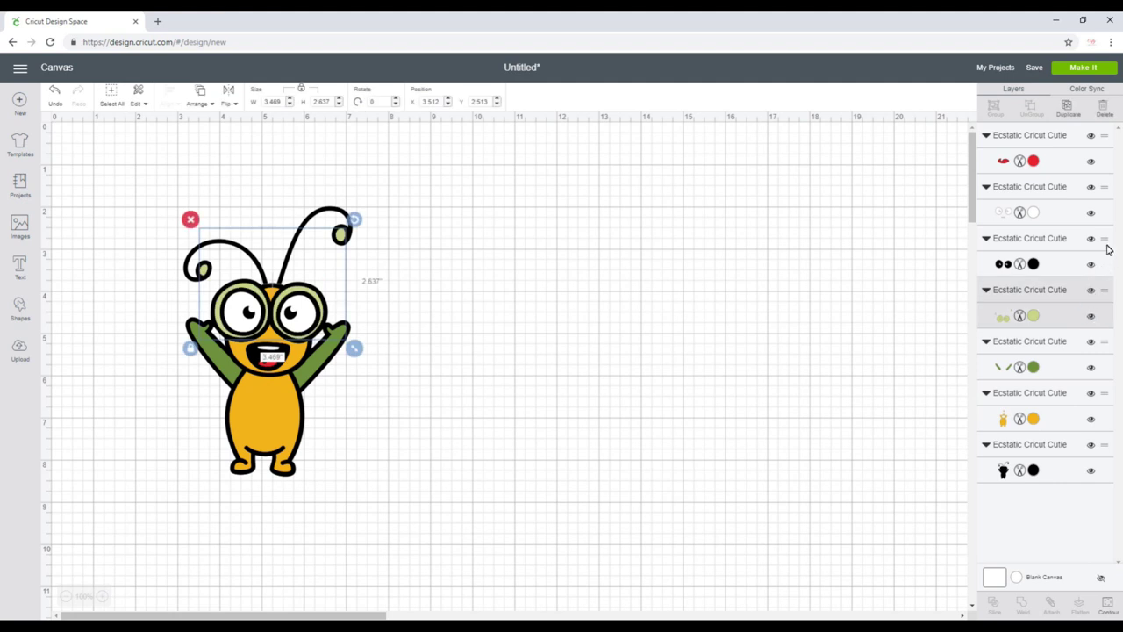
{"action": "left_click", "coordinate": [1091, 213]}
{"action": "left_click", "coordinate": [1091, 213]}
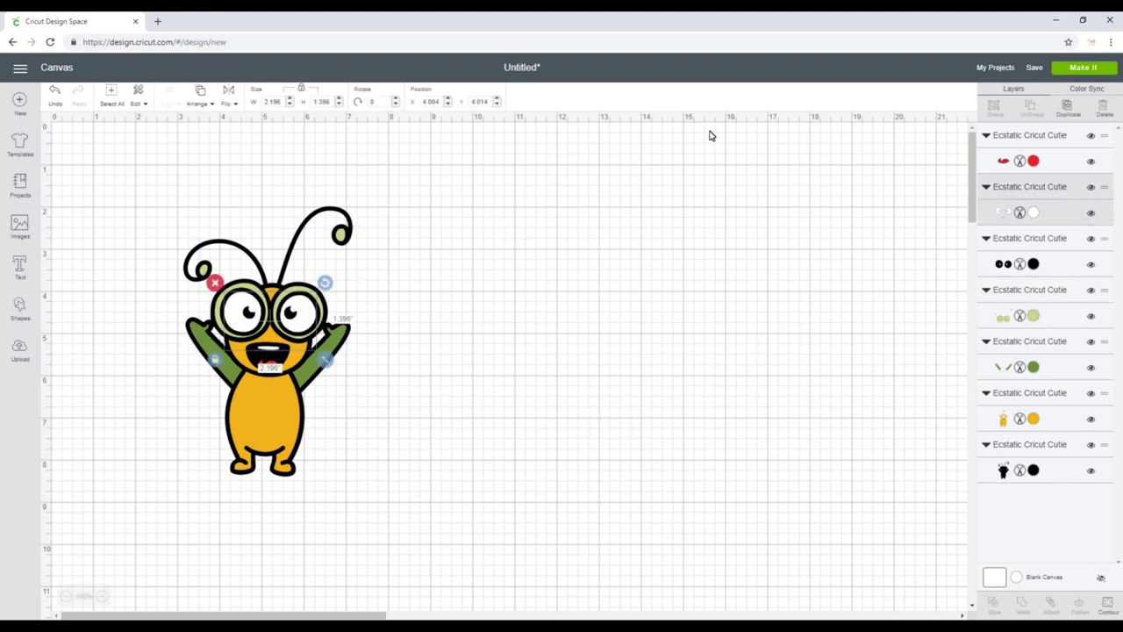
Step: Move mat 2's black eye circles next to the bug's raised arm
{"action": "left_click", "coordinate": [1079, 77]}
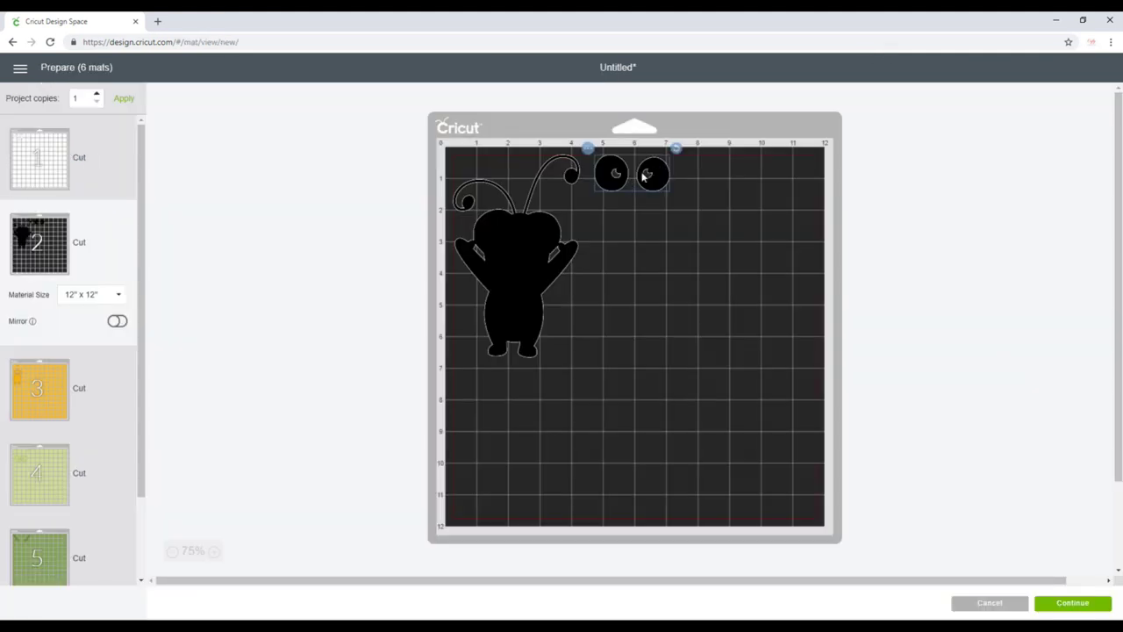
{"action": "left_click_drag", "start_coordinate": [654, 174], "coordinate": [638, 234]}
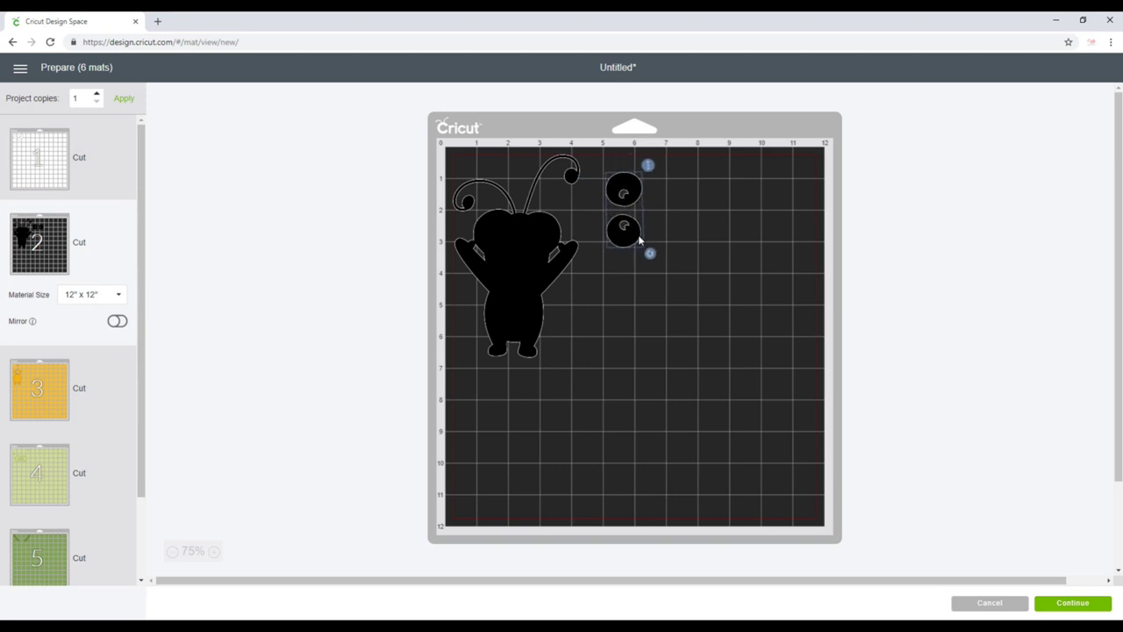
{"action": "left_click_drag", "start_coordinate": [627, 190], "coordinate": [570, 306]}
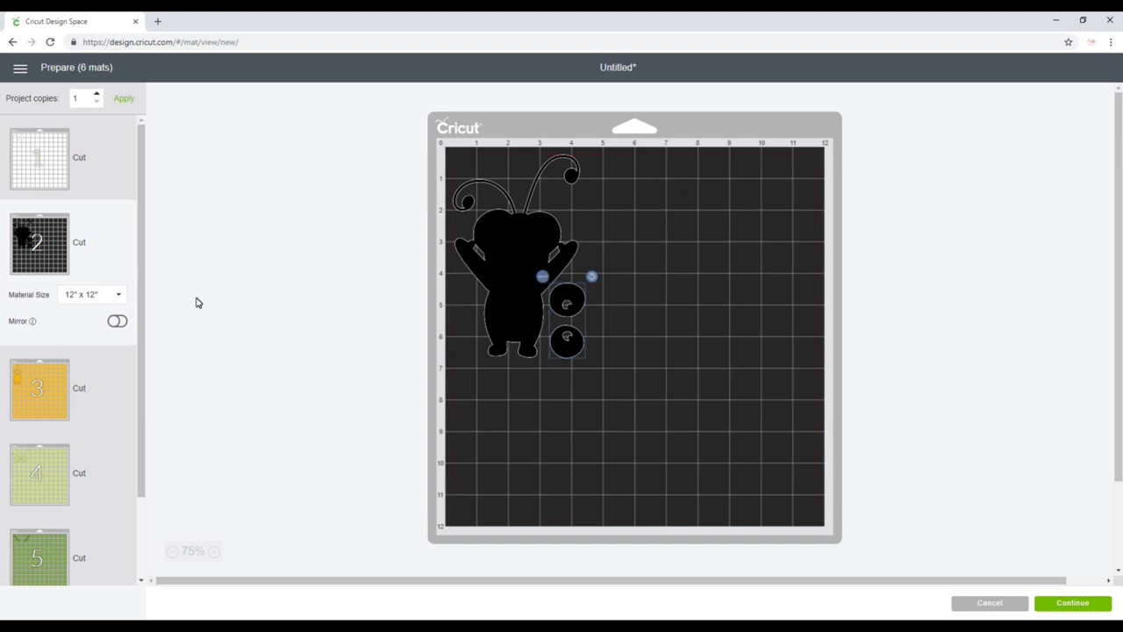
Step: Review the yellow, light green and red mats, then continue to the Make screen
{"action": "left_click", "coordinate": [23, 388]}
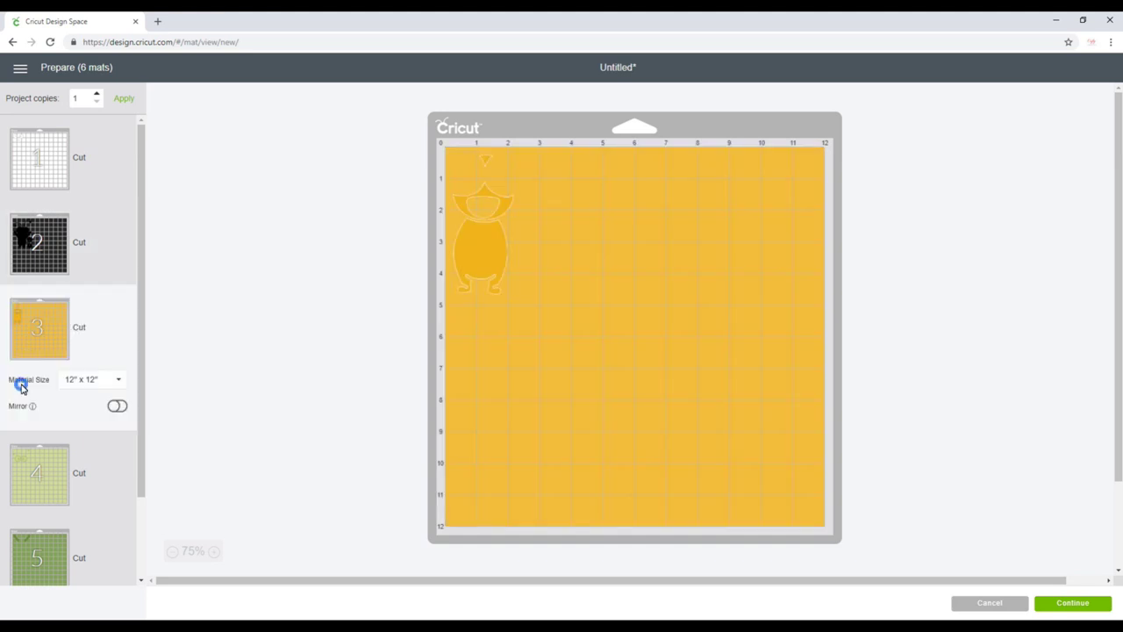
{"action": "left_click", "coordinate": [75, 471]}
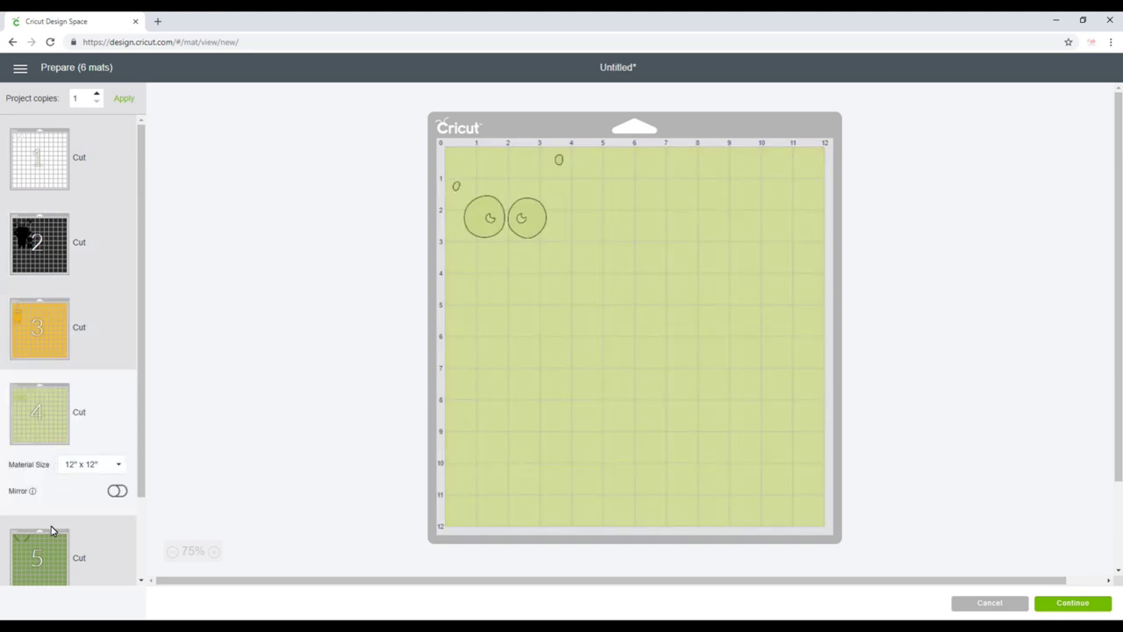
{"action": "scroll", "coordinate": [52, 559], "scroll_direction": "down", "scroll_amount": 3}
{"action": "left_click", "coordinate": [39, 483]}
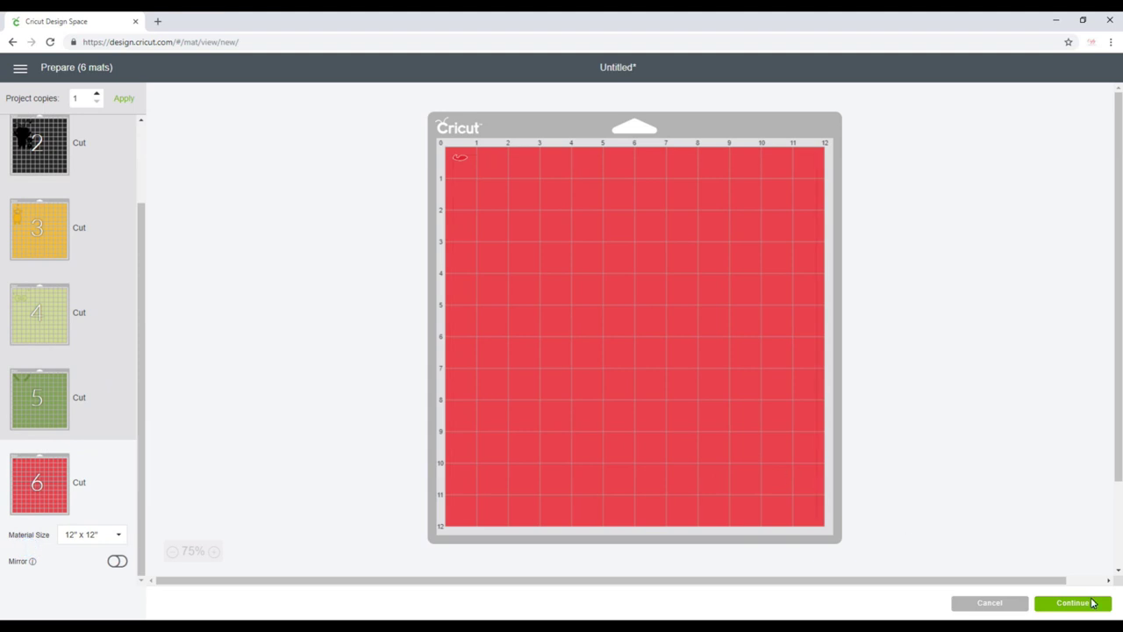
{"action": "left_click", "coordinate": [1092, 603]}
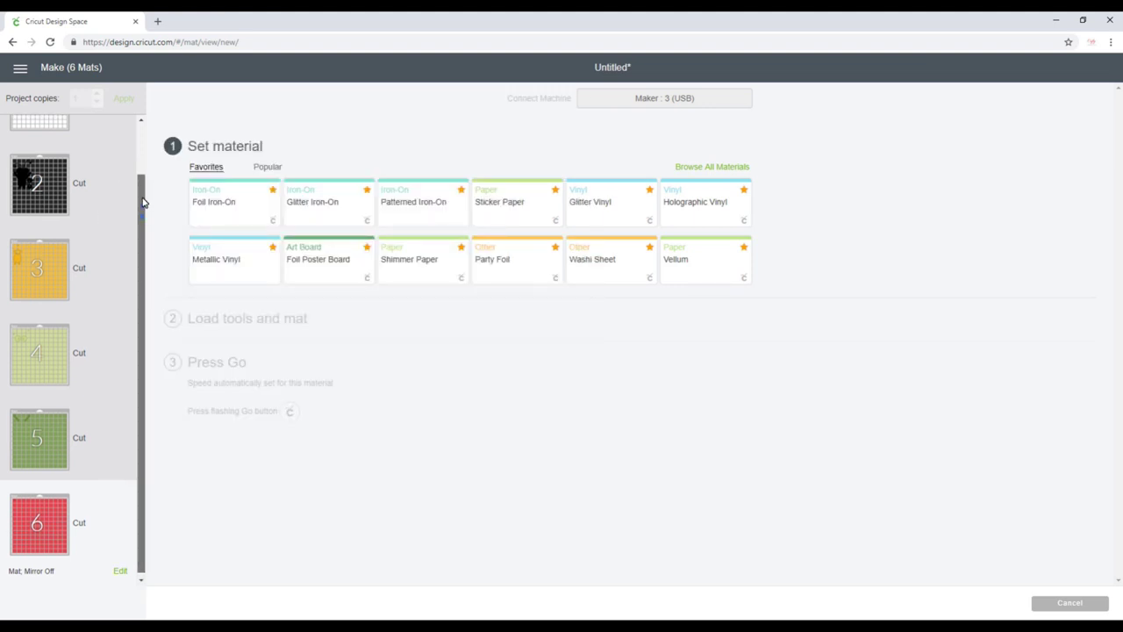
{"action": "scroll", "coordinate": [140, 211], "scroll_direction": "up", "scroll_amount": 2}
{"action": "mouse_move", "coordinate": [21, 176]}
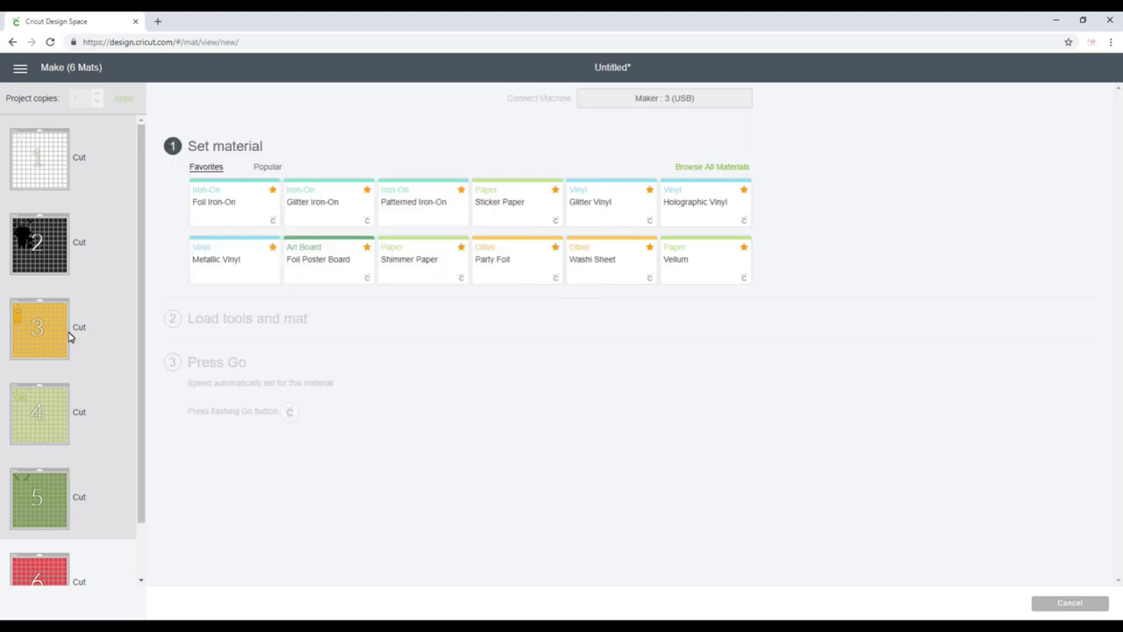
{"action": "mouse_move", "coordinate": [70, 337]}
{"action": "left_click", "coordinate": [715, 167]}
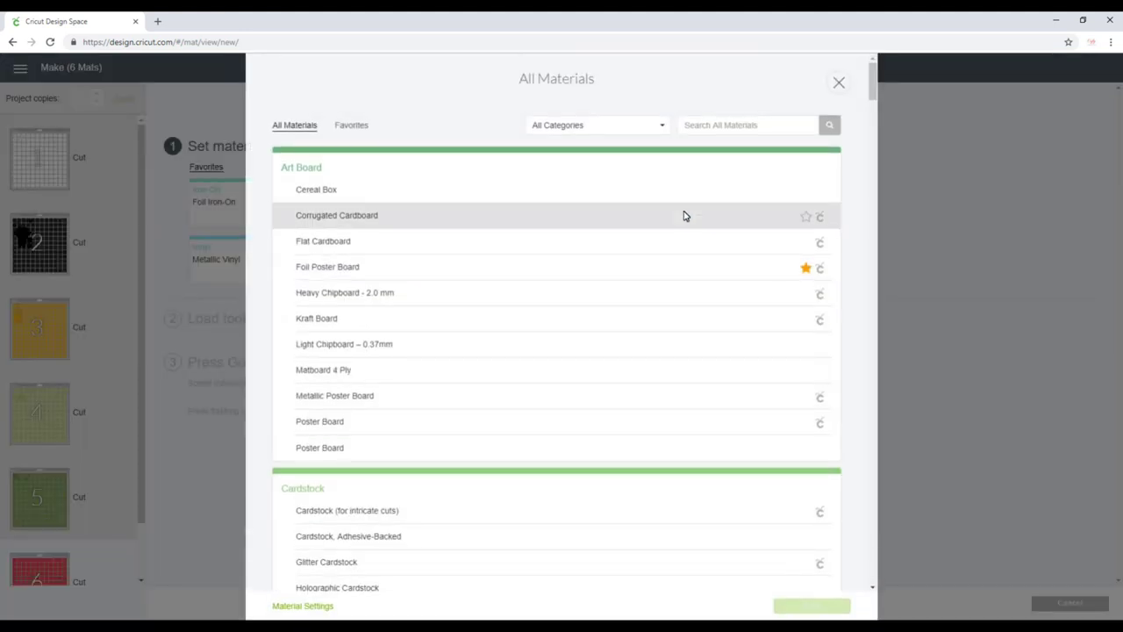
{"action": "scroll", "coordinate": [685, 213], "scroll_direction": "down", "scroll_amount": 15}
{"action": "scroll", "coordinate": [684, 215], "scroll_direction": "down", "scroll_amount": 8}
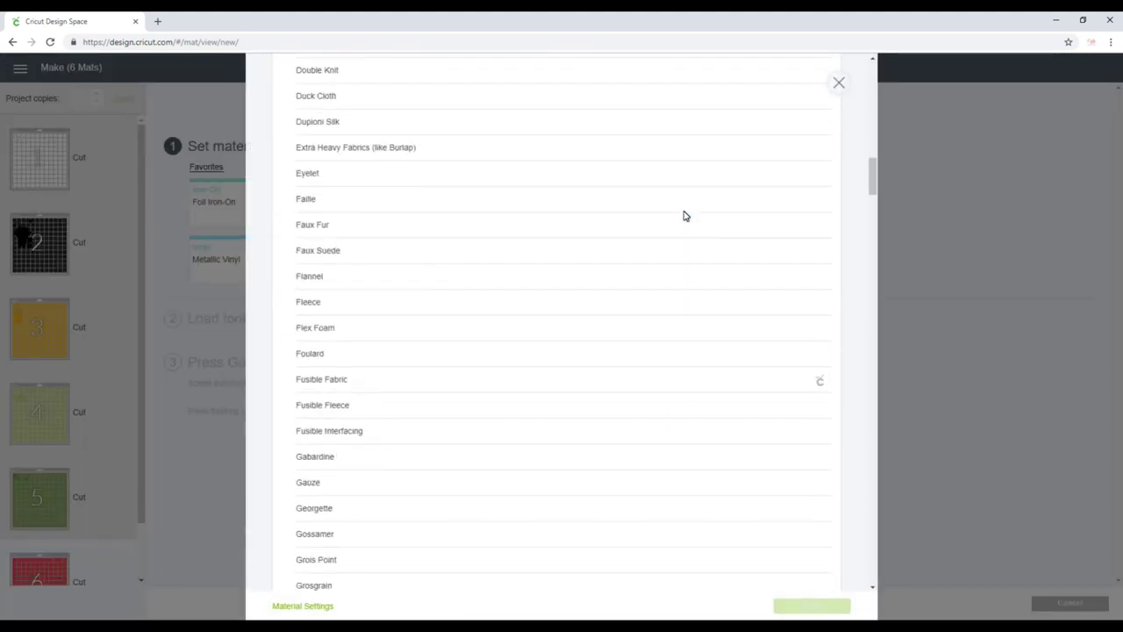
{"action": "left_click", "coordinate": [839, 83]}
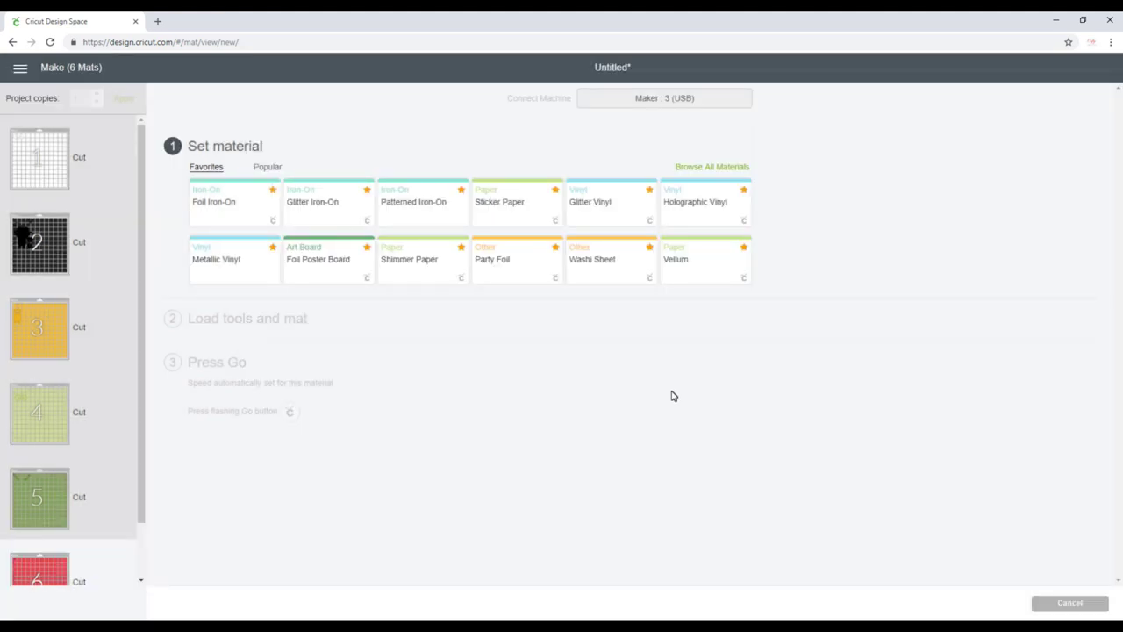